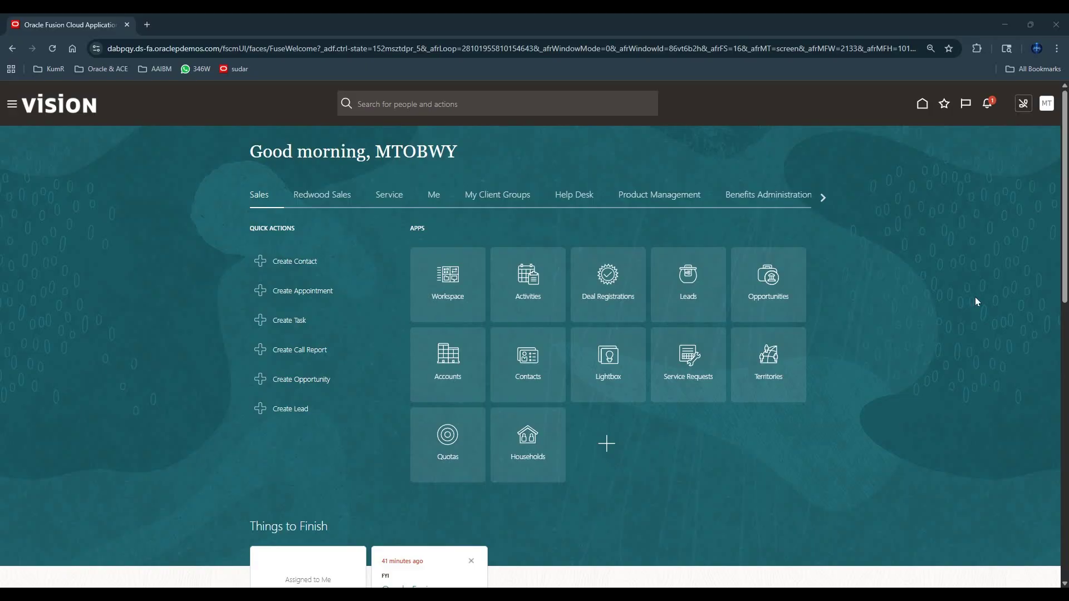
Step: Switch from the Oracle Fusion browser page to the Toad Data Studio window
key(alt+Tab)
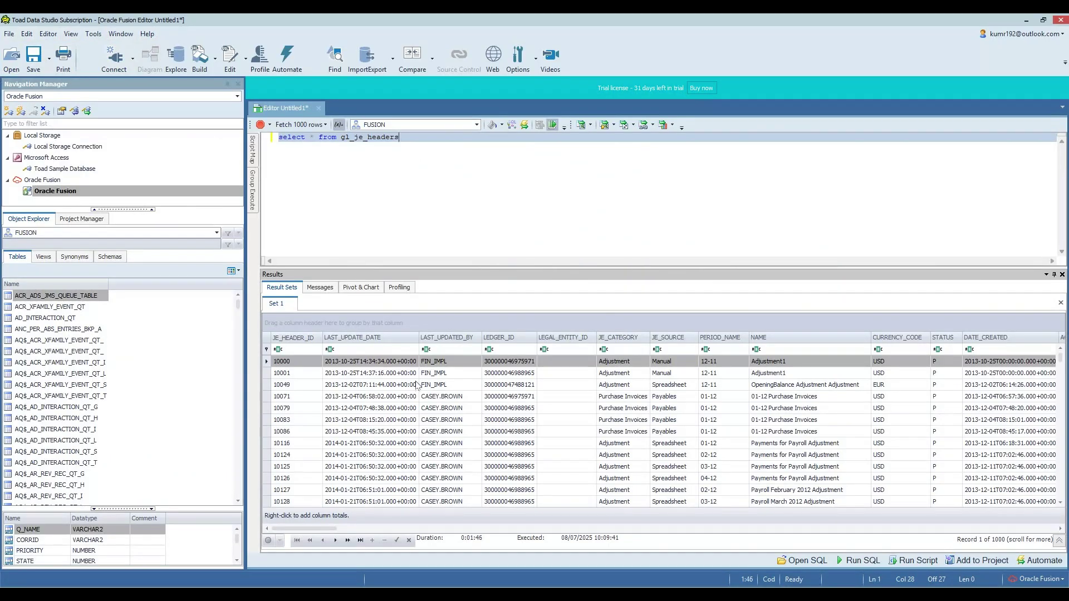
scroll(416, 386, down, 1)
scroll(416, 386, up, 1)
scroll(409, 376, down, 2)
scroll(410, 376, down, 2)
scroll(409, 377, up, 3)
scroll(649, 434, down, 3)
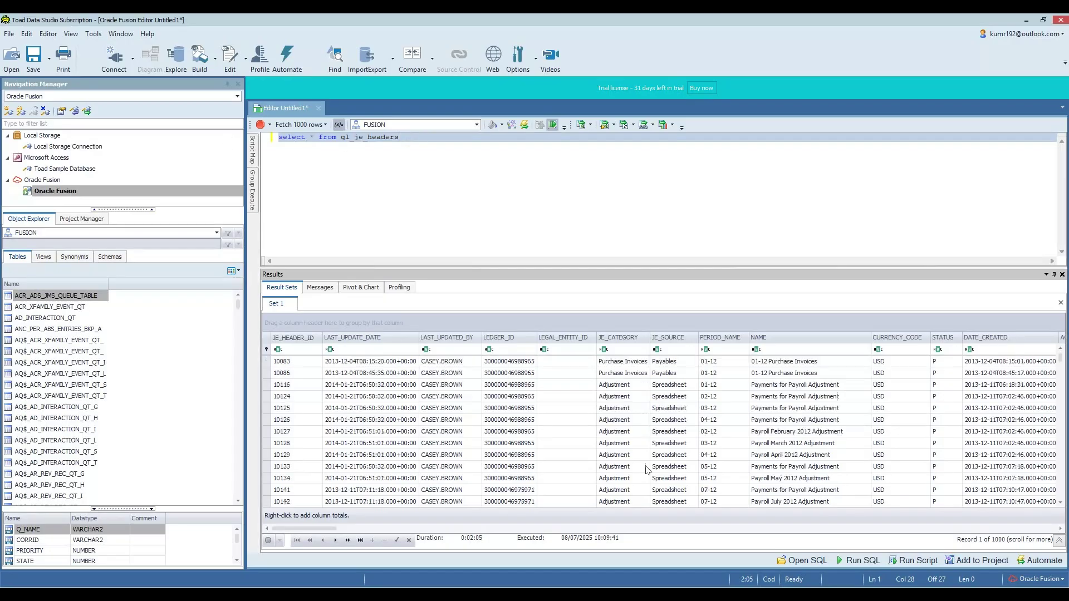
scroll(649, 451, down, 3)
scroll(649, 467, down, 3)
scroll(649, 470, down, 2)
scroll(649, 470, up, 3)
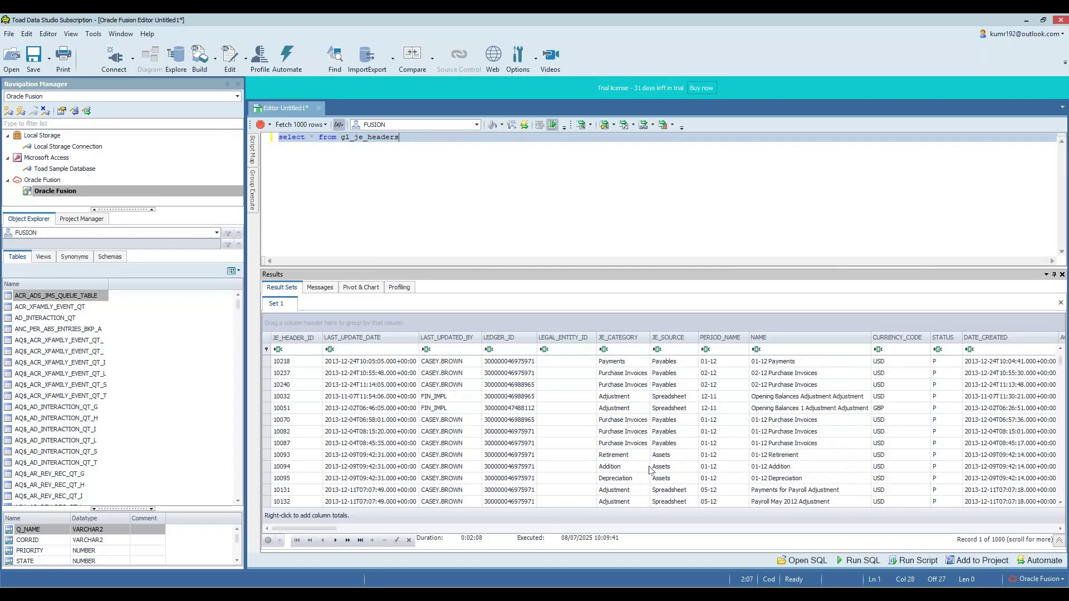
scroll(649, 469, up, 3)
scroll(649, 470, up, 3)
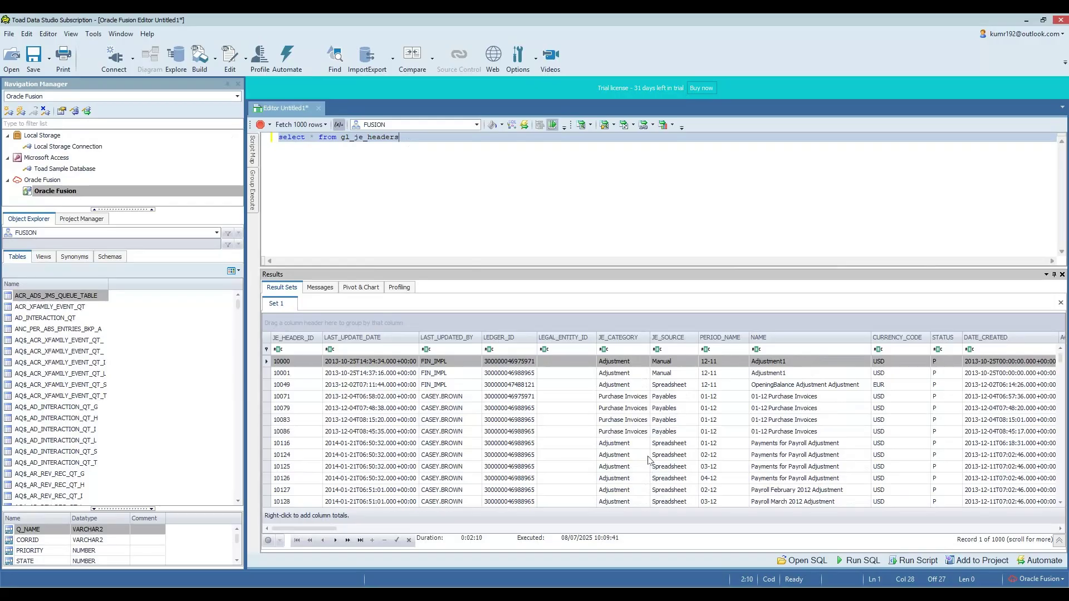
Step: Select the LAST_UPDATED_BY value in row 10071, then bring up the Quest connector page
click(443, 395)
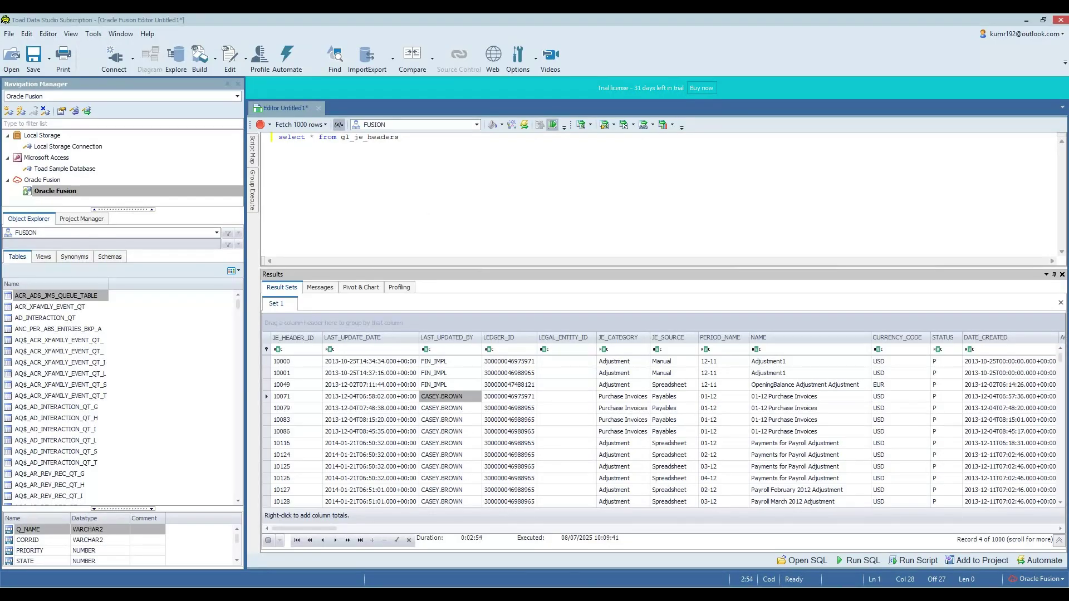
key(alt+Tab)
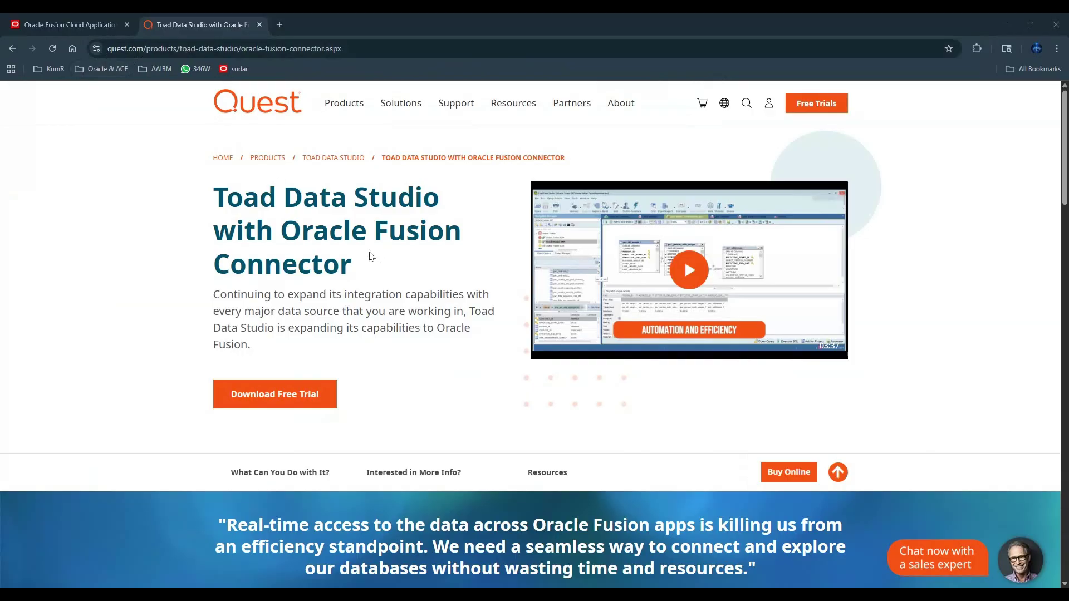
Step: Select the Quest page URL and dismiss its address options without changes
click(424, 49)
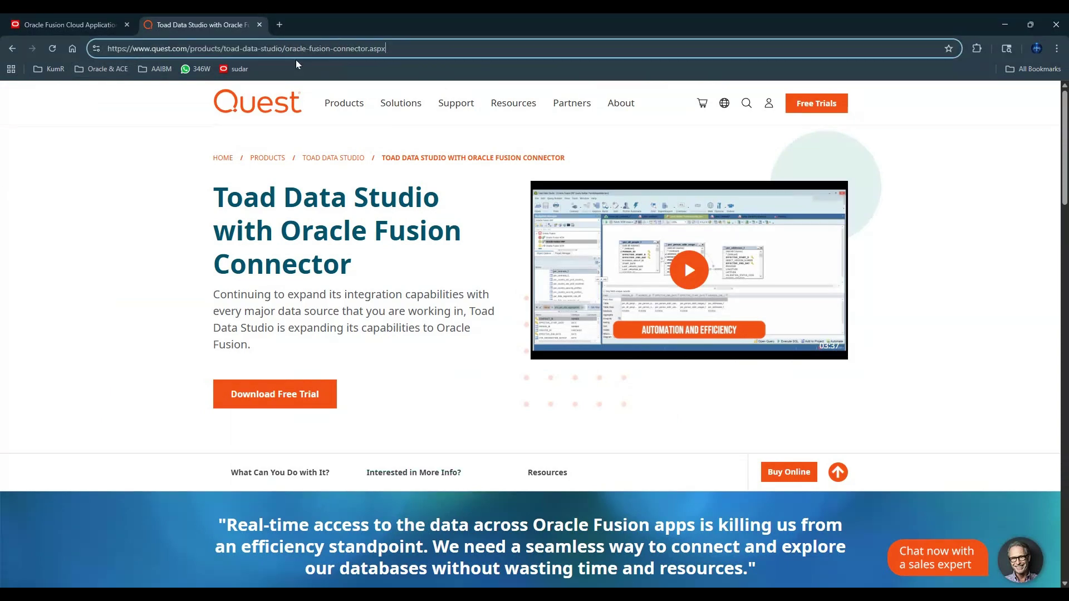
key(ctrl+a)
right_click(261, 49)
key(Escape)
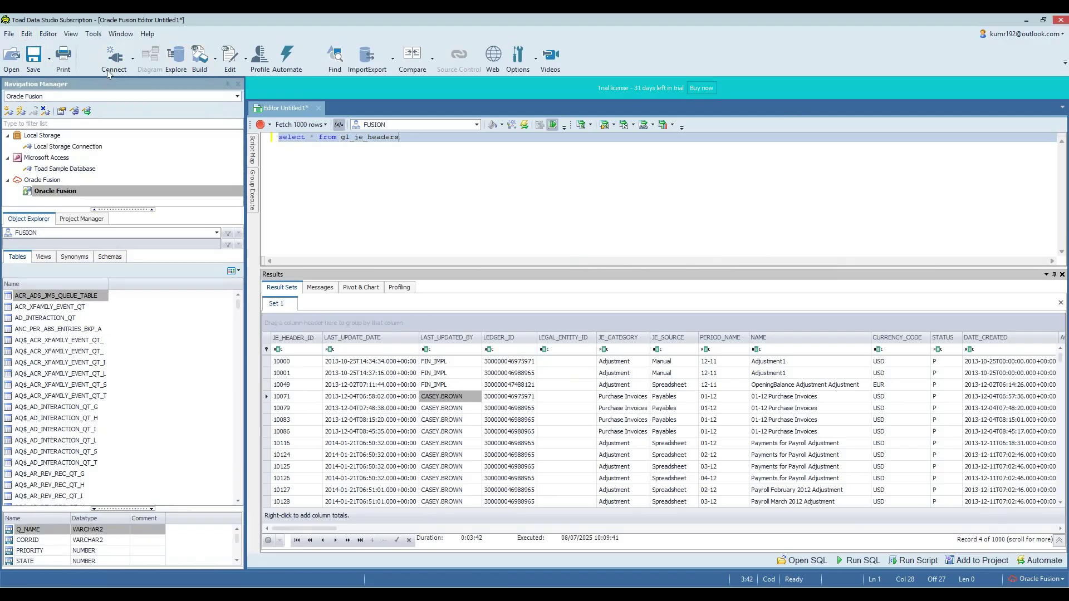
Step: Start a new database connection to list the available data sources, including Oracle Fusion
click(107, 69)
scroll(534, 375, down, 3)
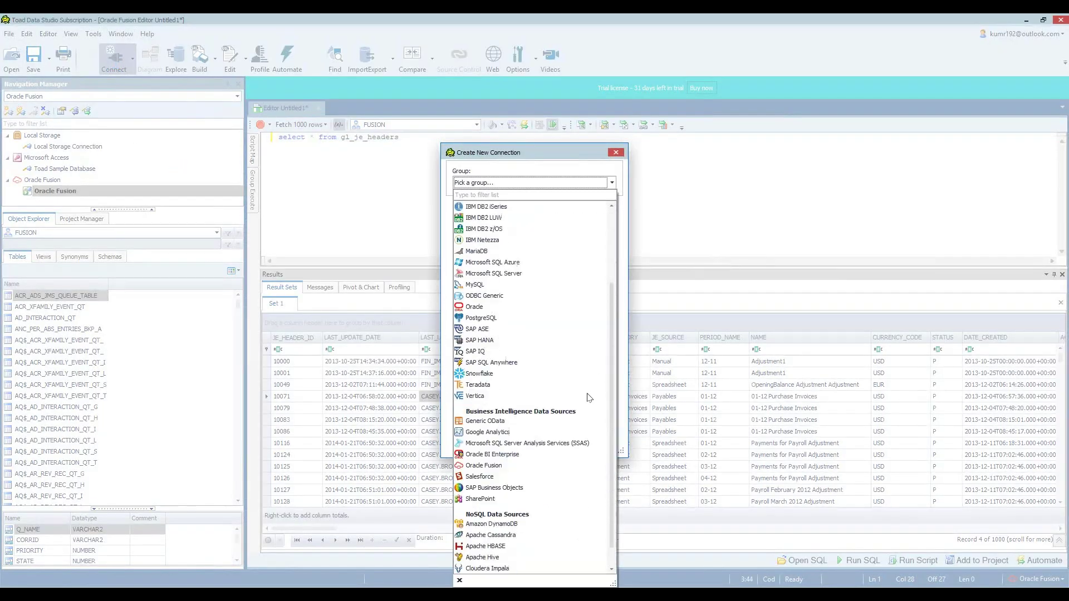
scroll(587, 397, down, 1)
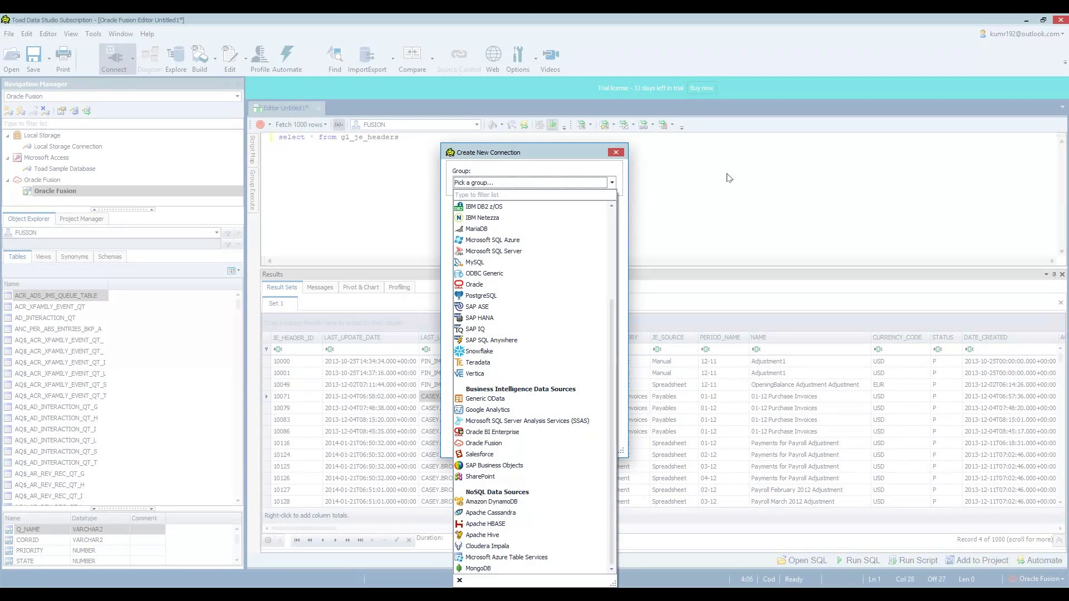
Step: Cancel the new connection and open a second blank SQL editor, Untitled2
click(616, 264)
click(594, 440)
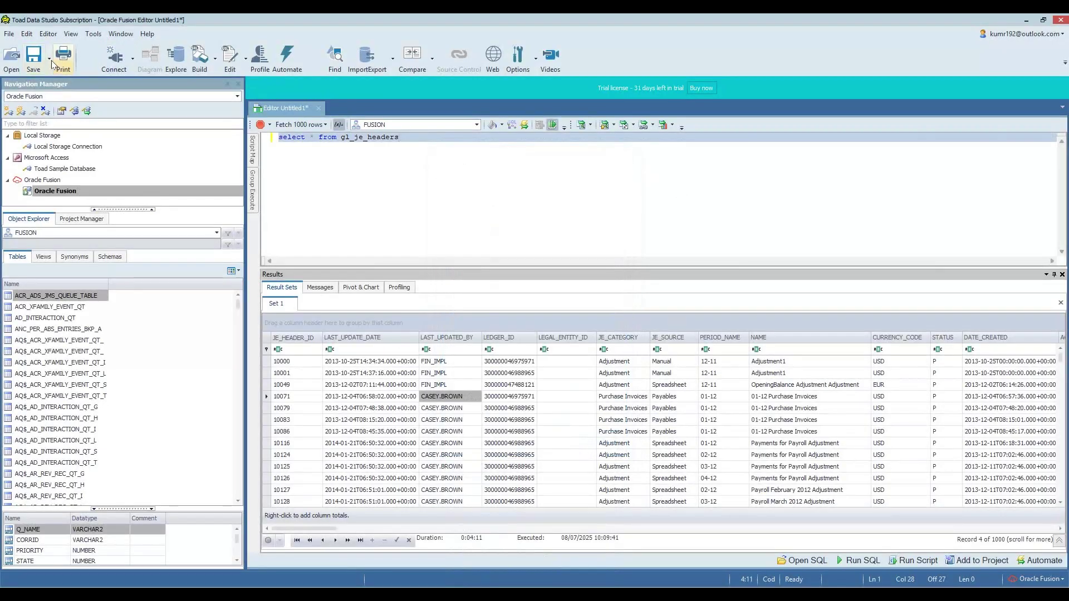
click(10, 33)
click(10, 34)
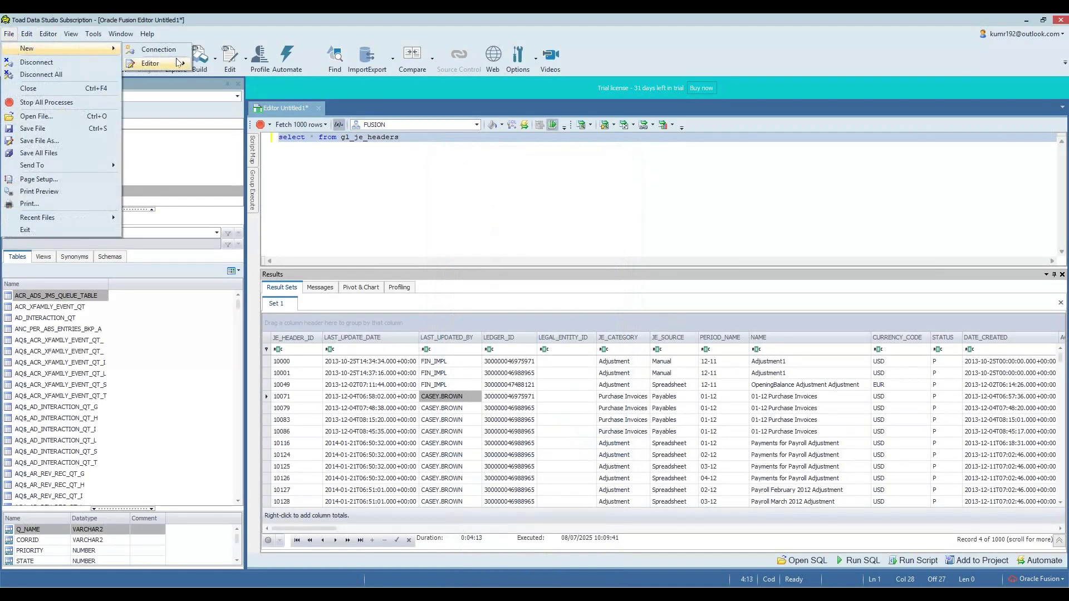
click(158, 65)
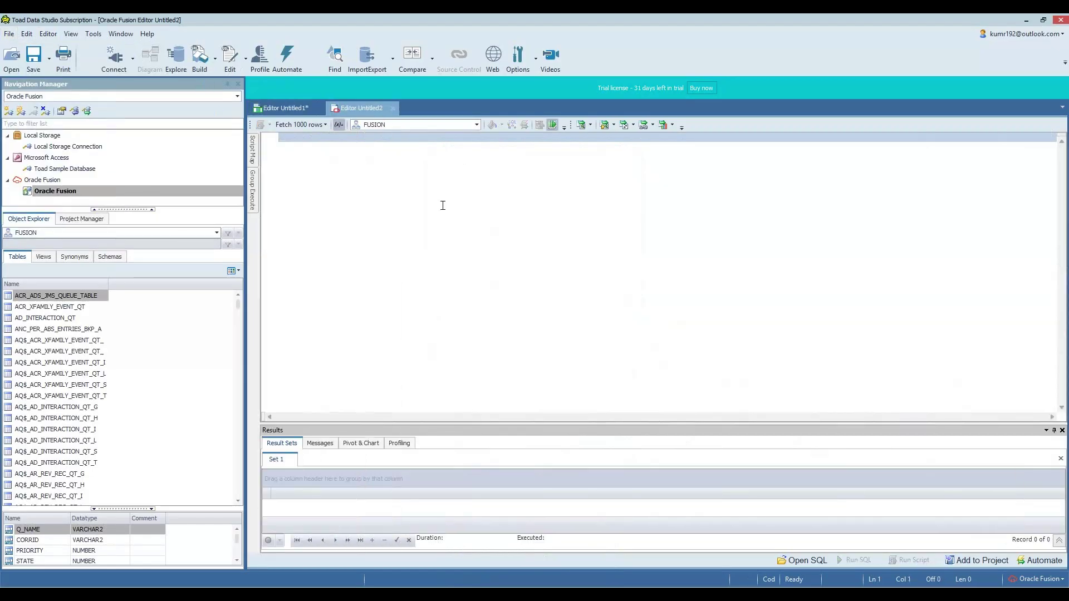
Step: Toggle between the gl_je_headers editor and the empty Untitled2 editor, ending on gl_je_headers
click(289, 108)
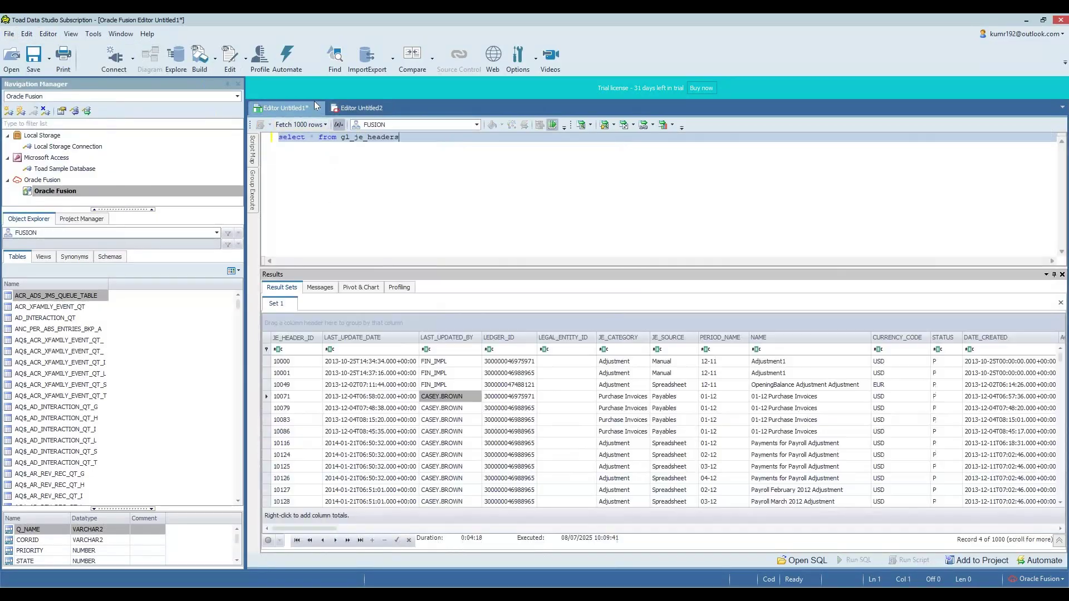
click(359, 108)
click(288, 107)
click(359, 108)
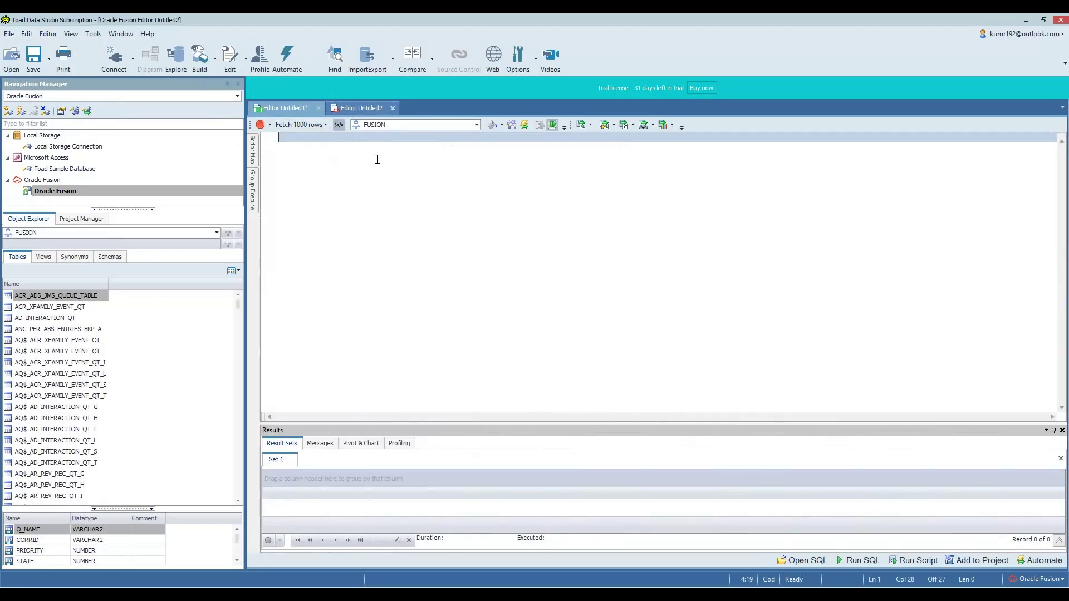
click(271, 108)
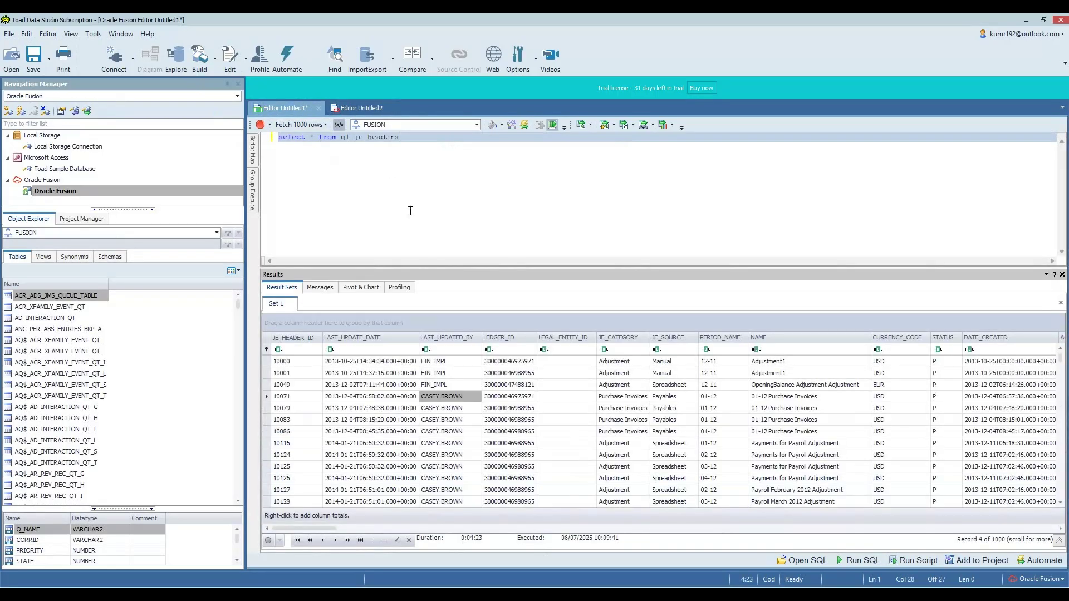